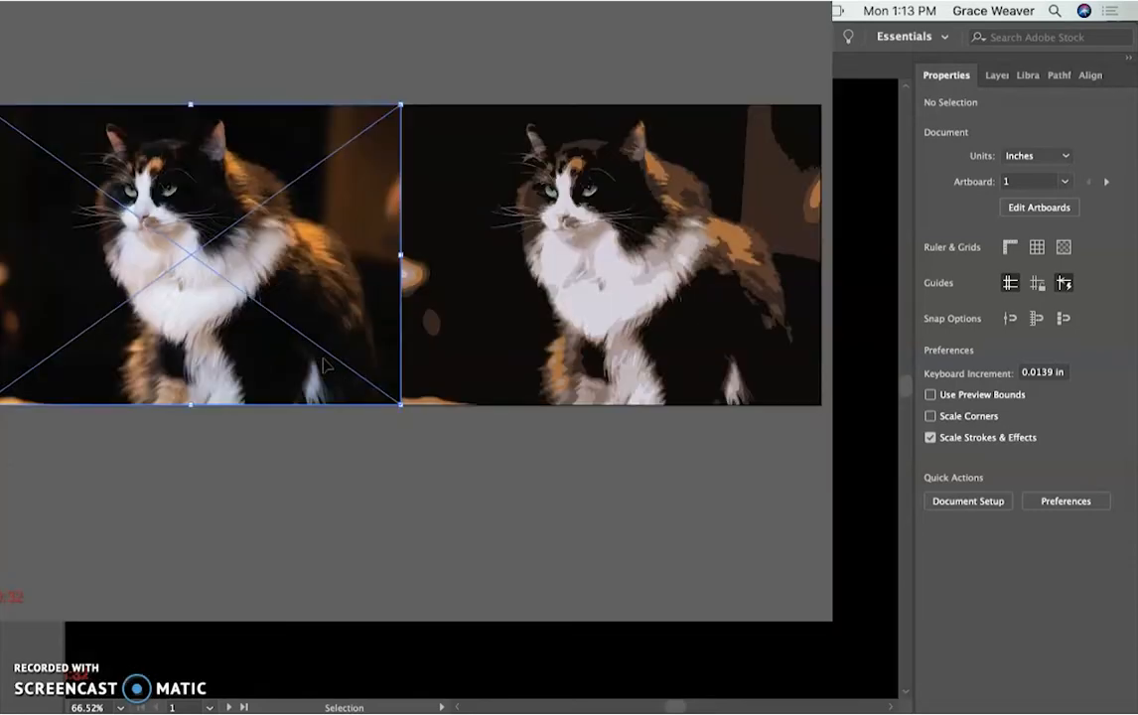
Select the left-hand cat photo and convert it with Image Trace using the default preset
click(326, 367)
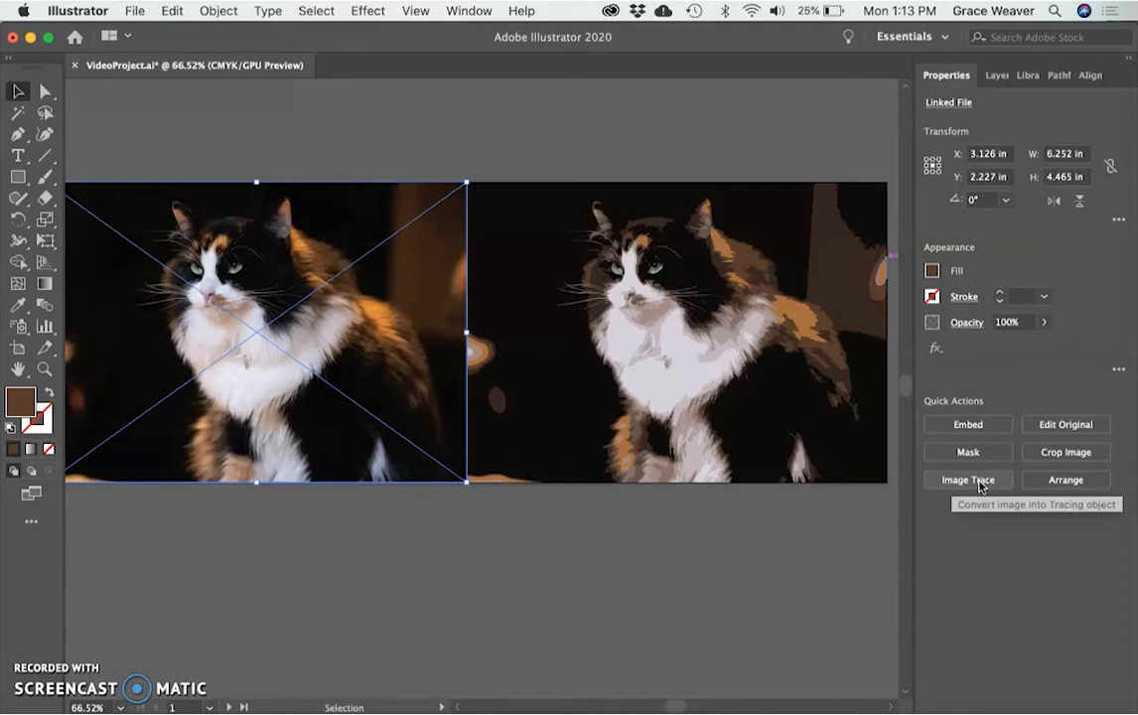
click(229, 12)
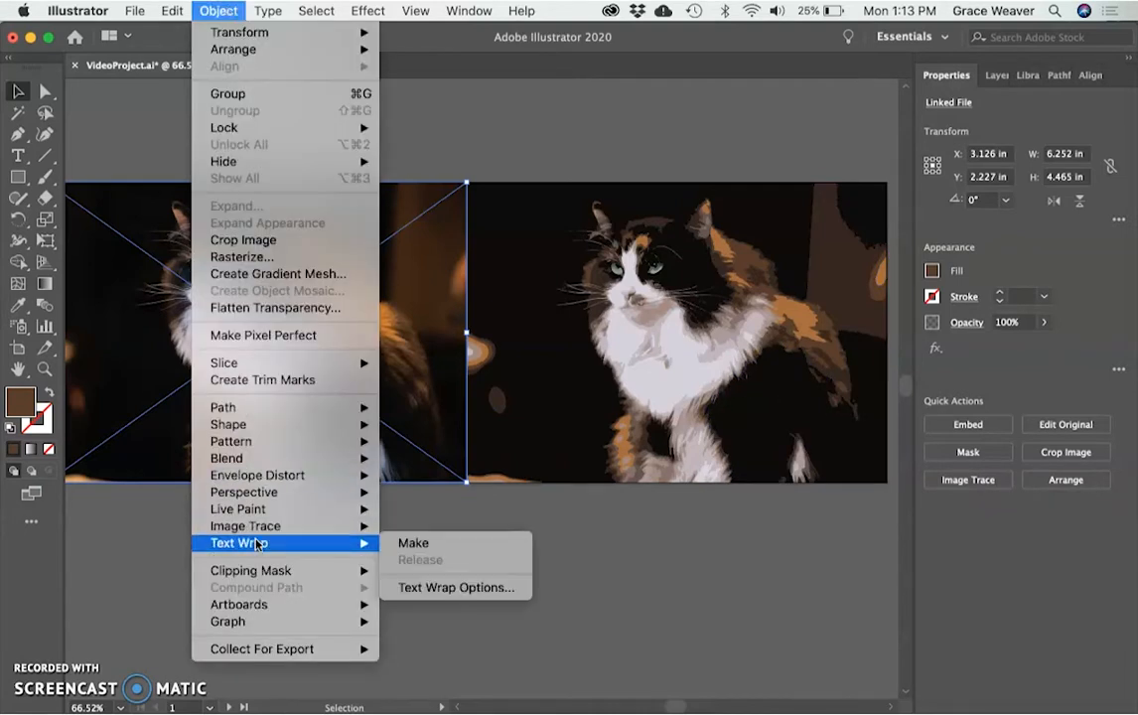
mouse_move(259, 533)
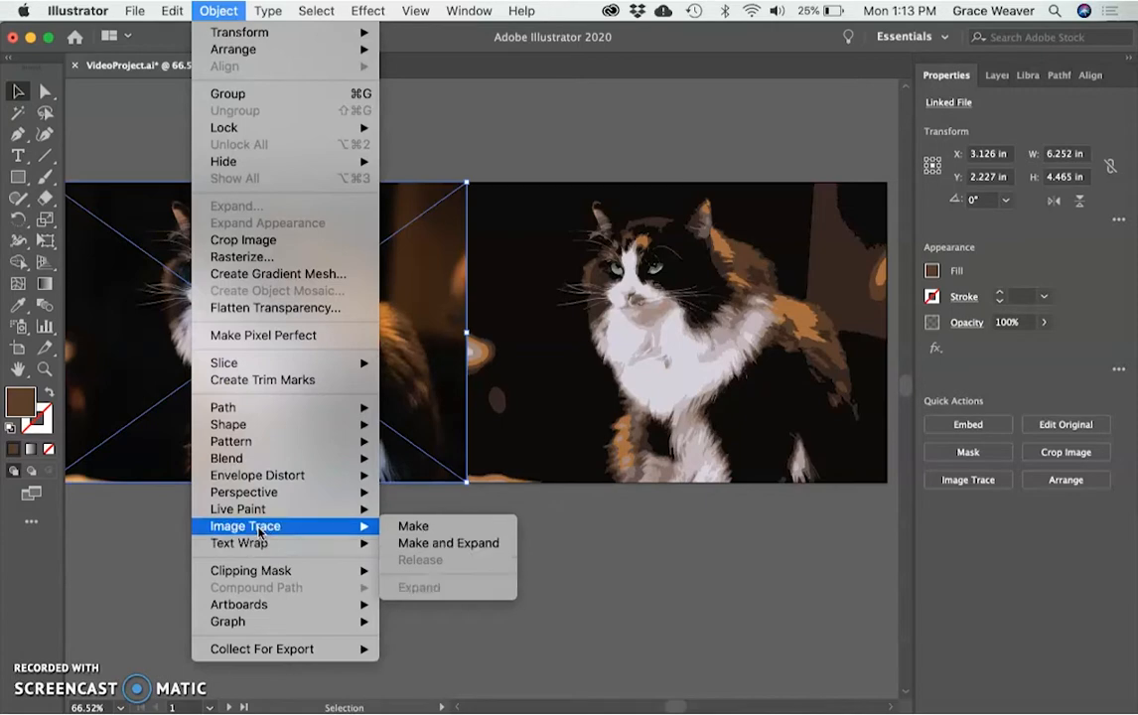
click(409, 526)
click(822, 375)
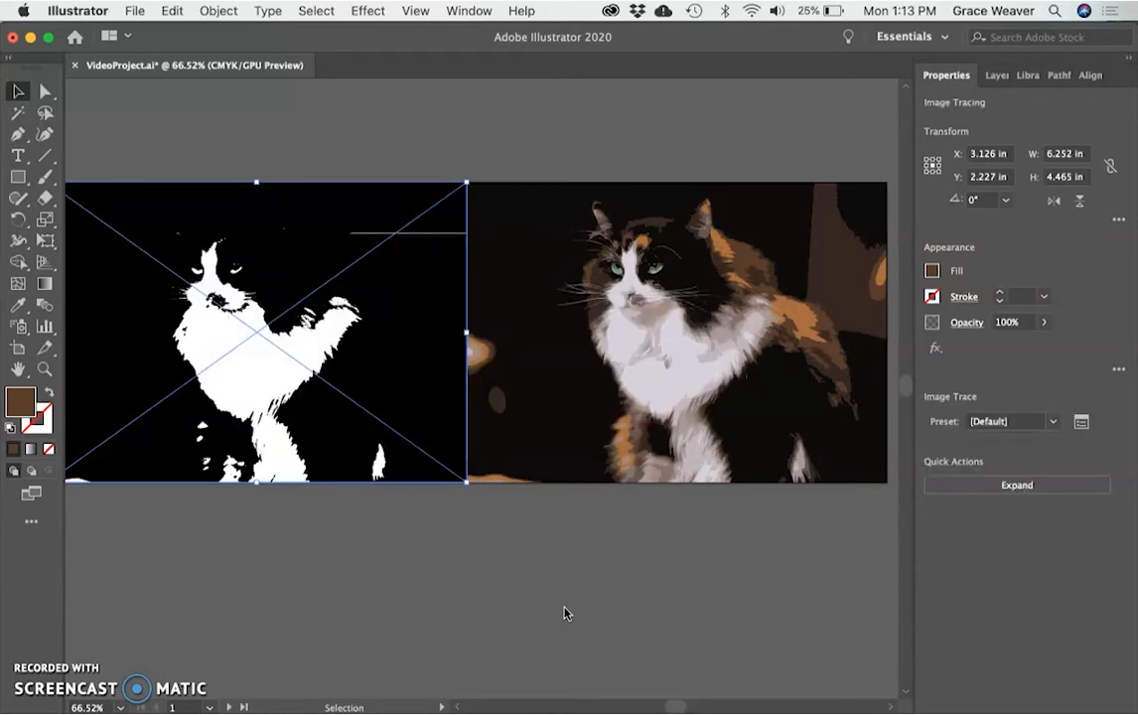
Apply the 16 Colors preset to the traced left-hand cat image and deselect it
click(1011, 421)
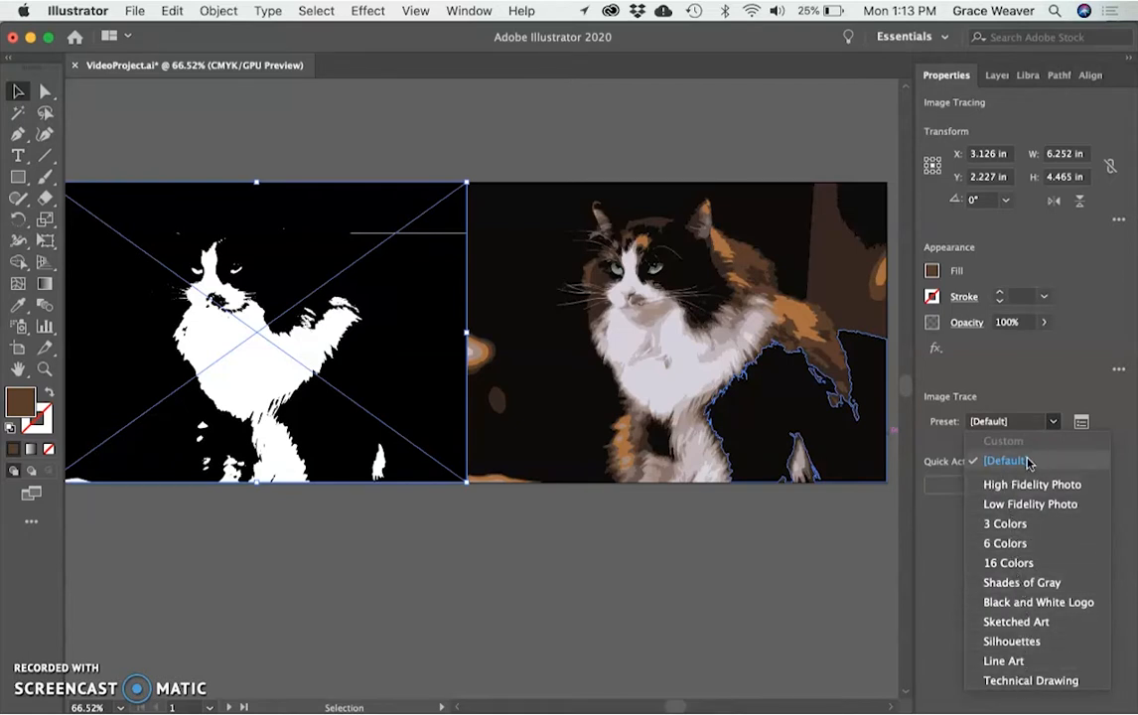
click(1050, 423)
click(625, 575)
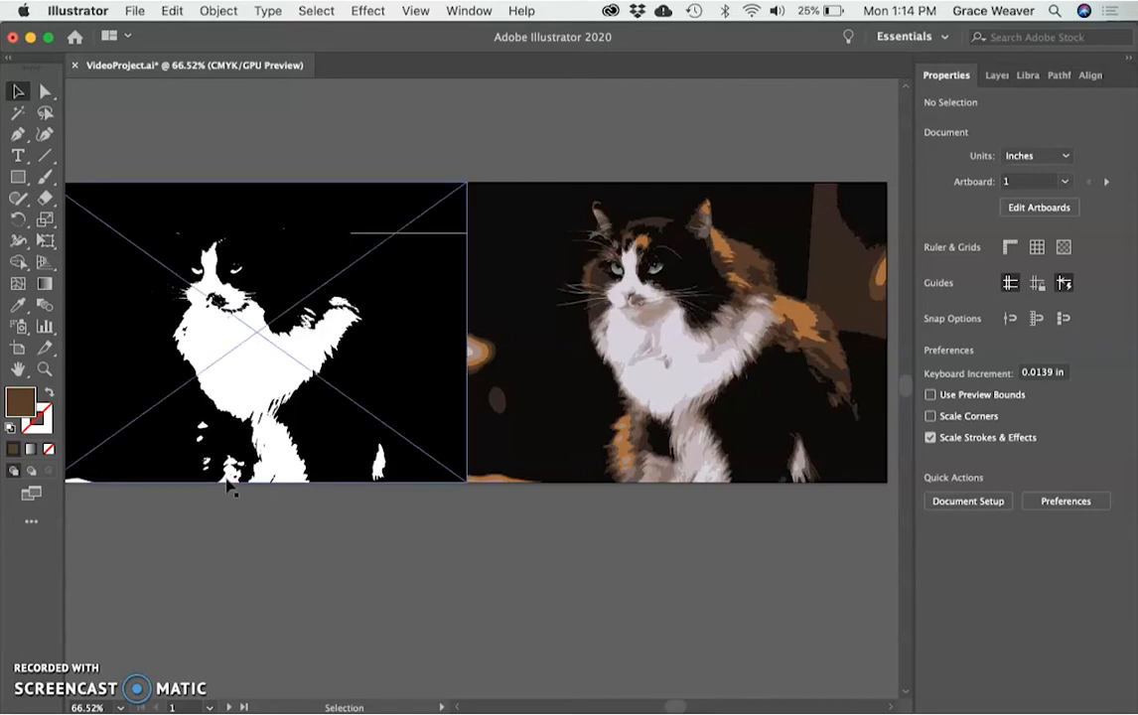
click(206, 361)
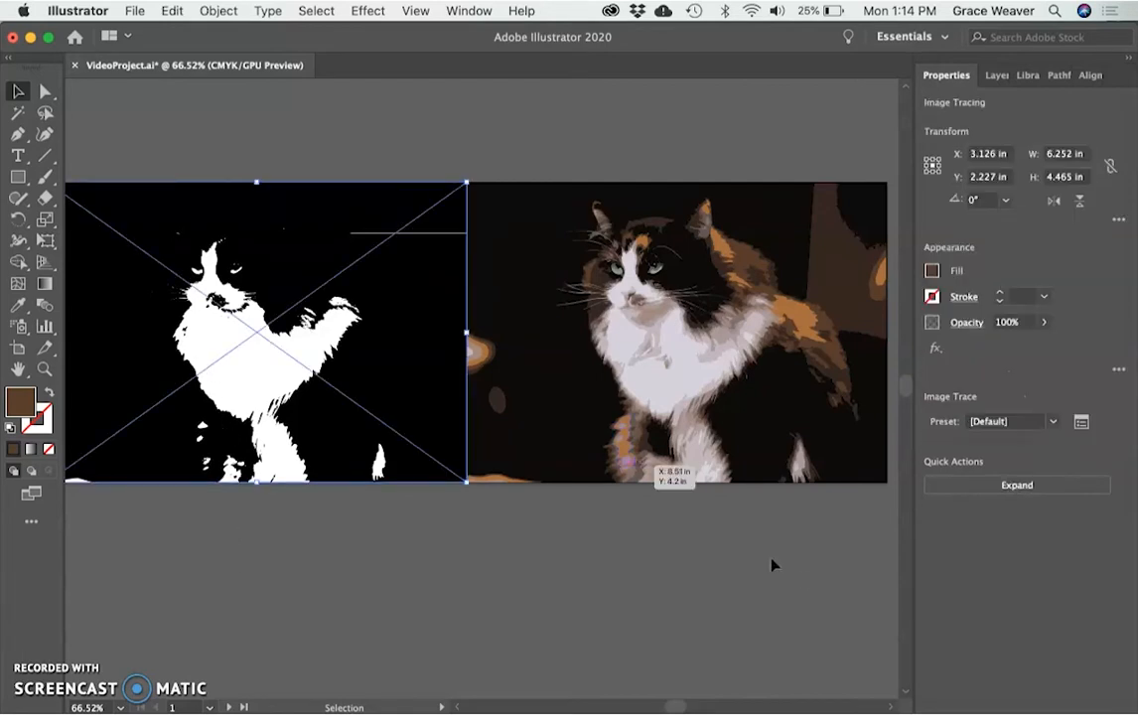
click(1053, 423)
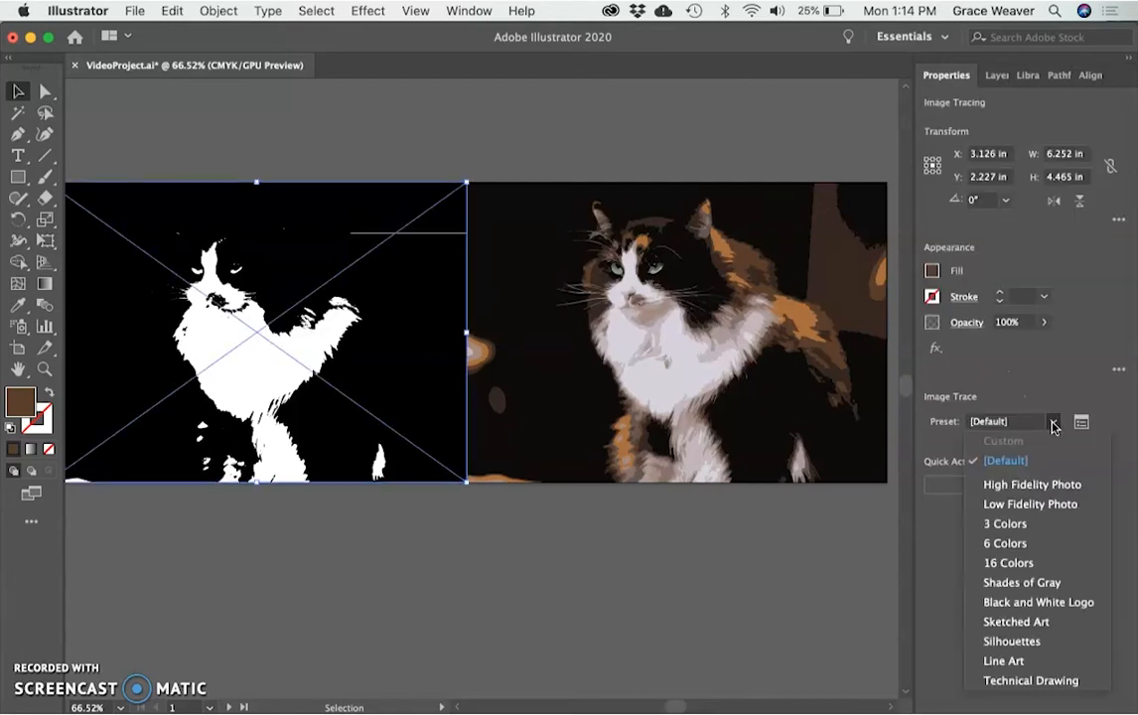
click(1005, 562)
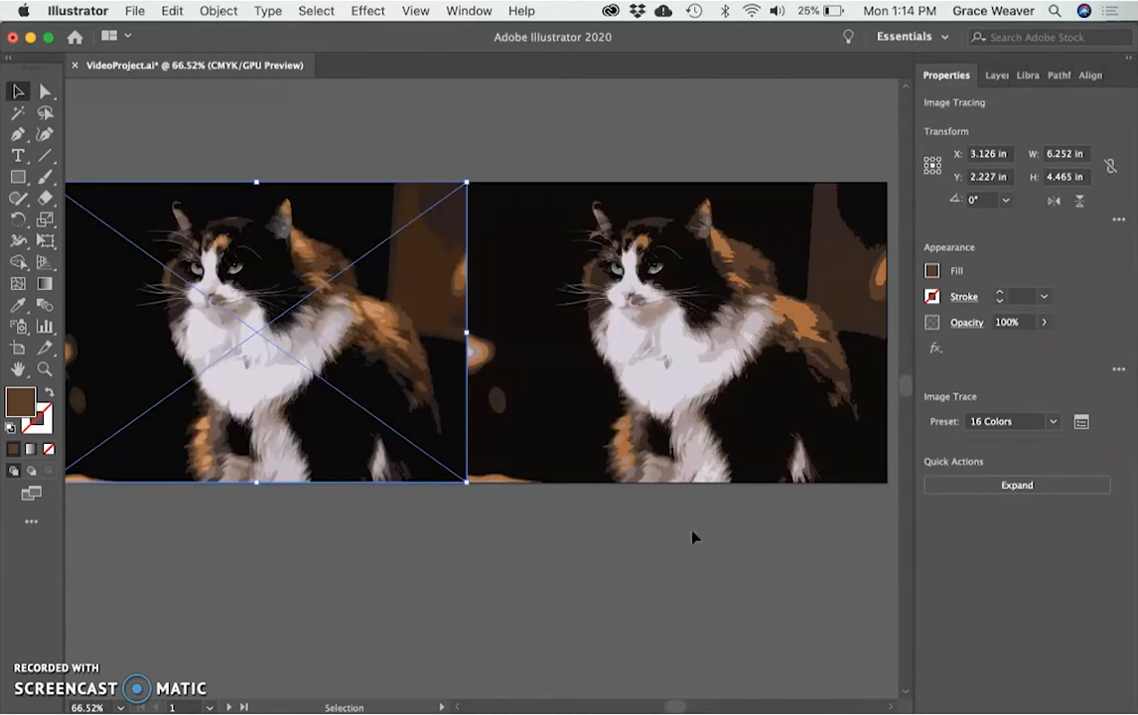
click(663, 566)
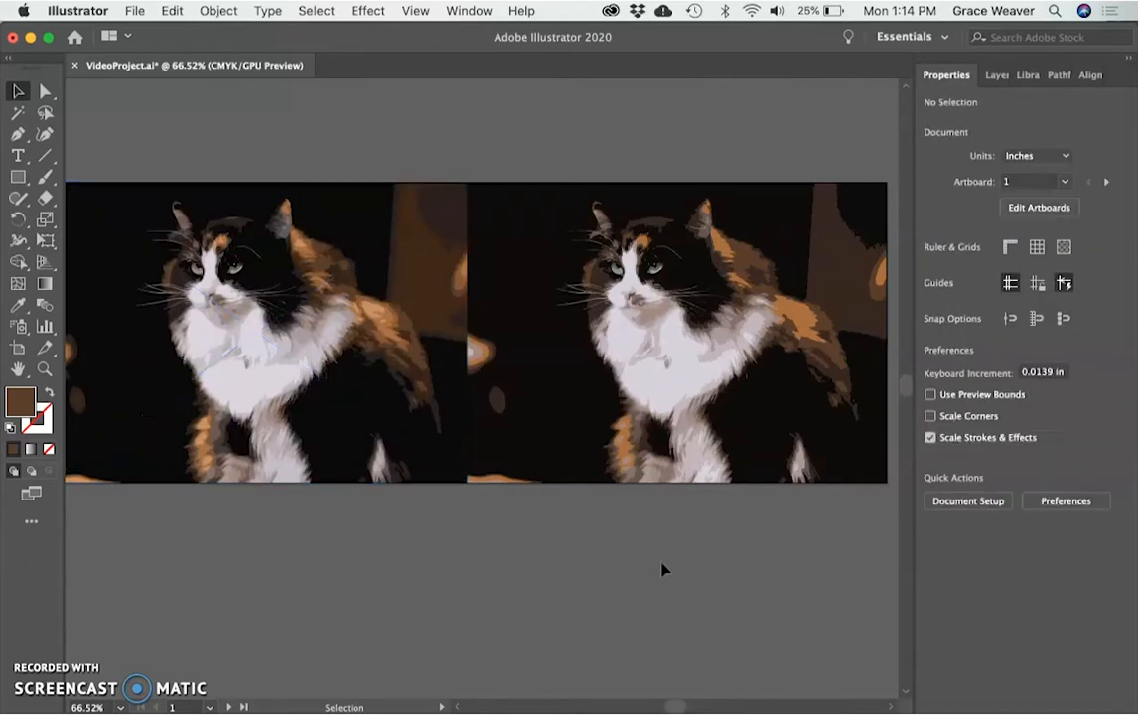
Open the detailed Image Trace settings for the left-hand cat and review the view choices and advanced options
click(292, 468)
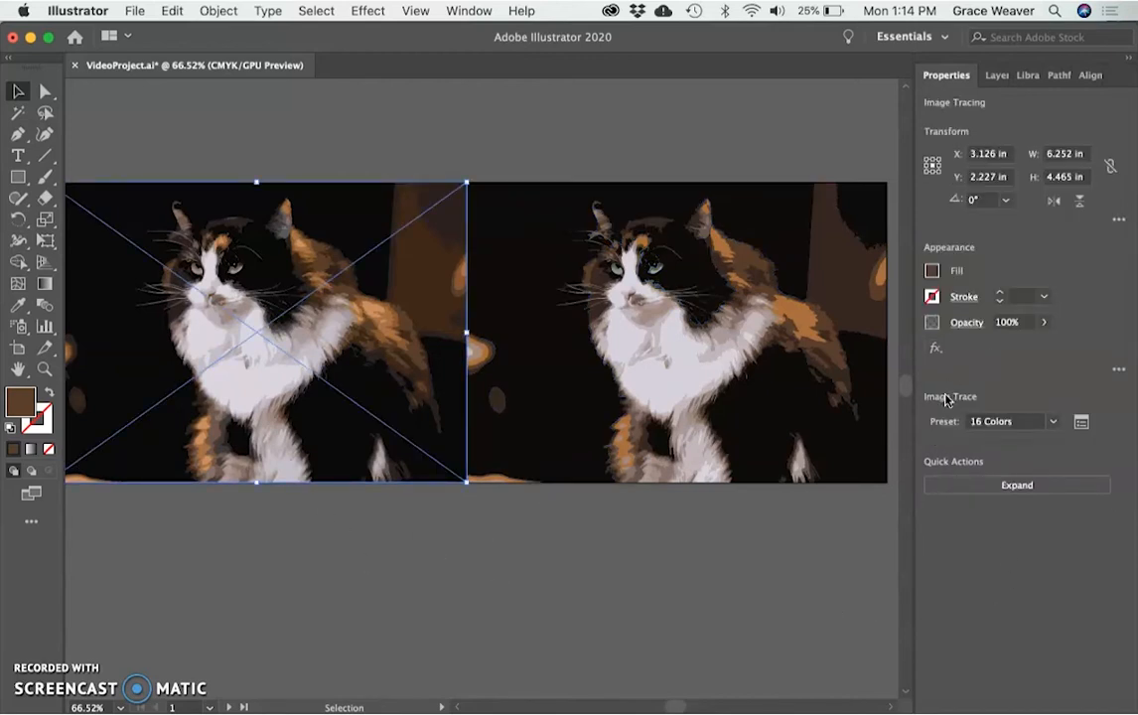
click(1081, 424)
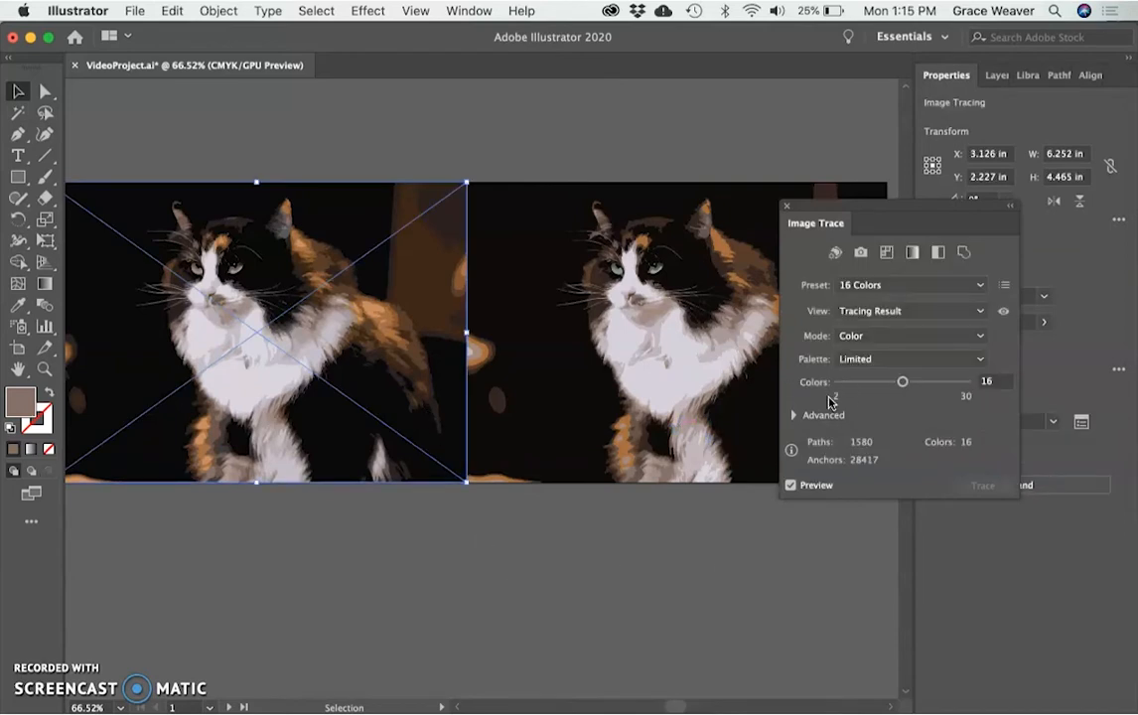
click(856, 311)
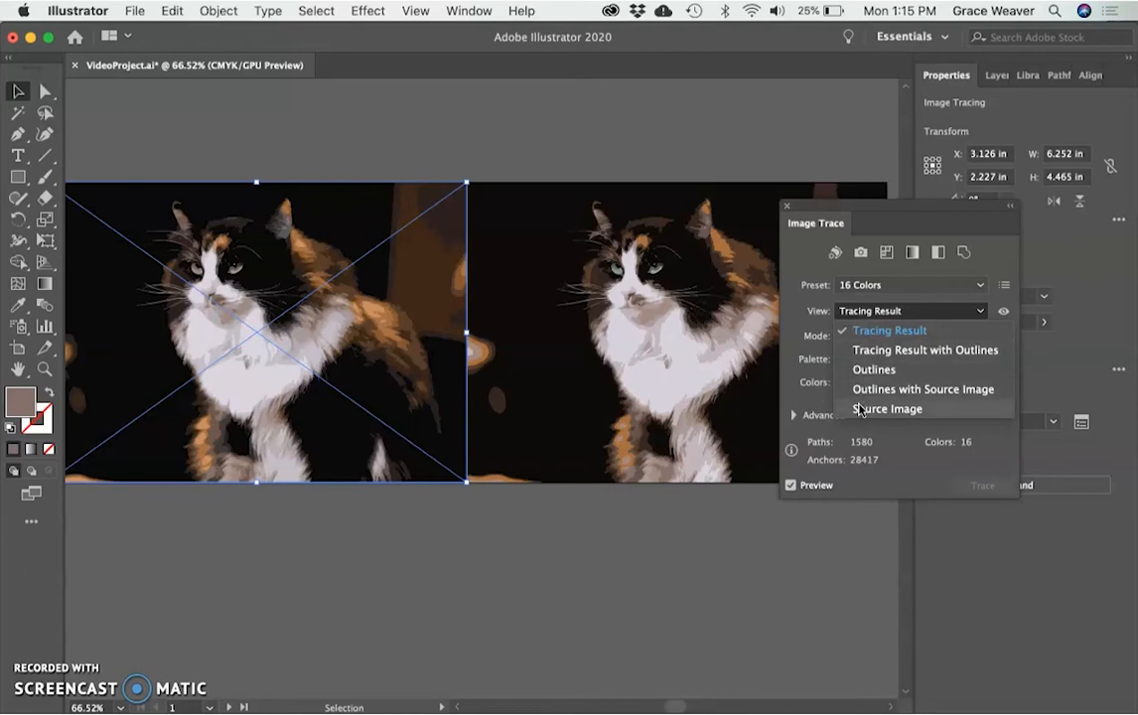
click(856, 328)
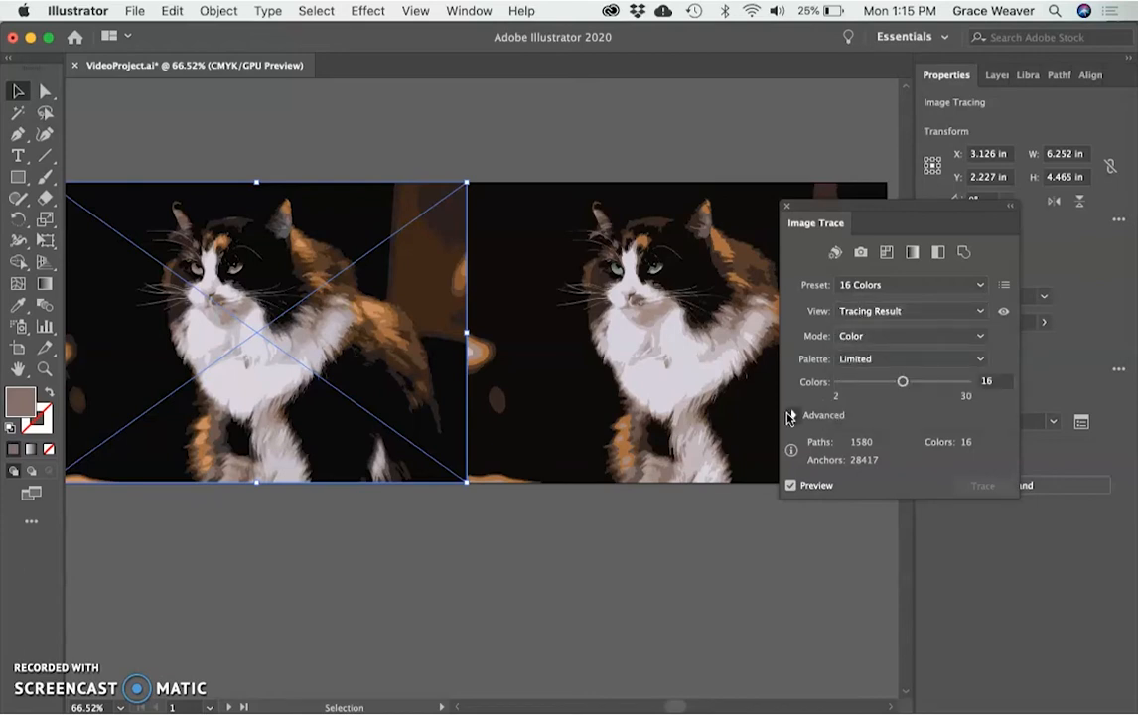
click(795, 416)
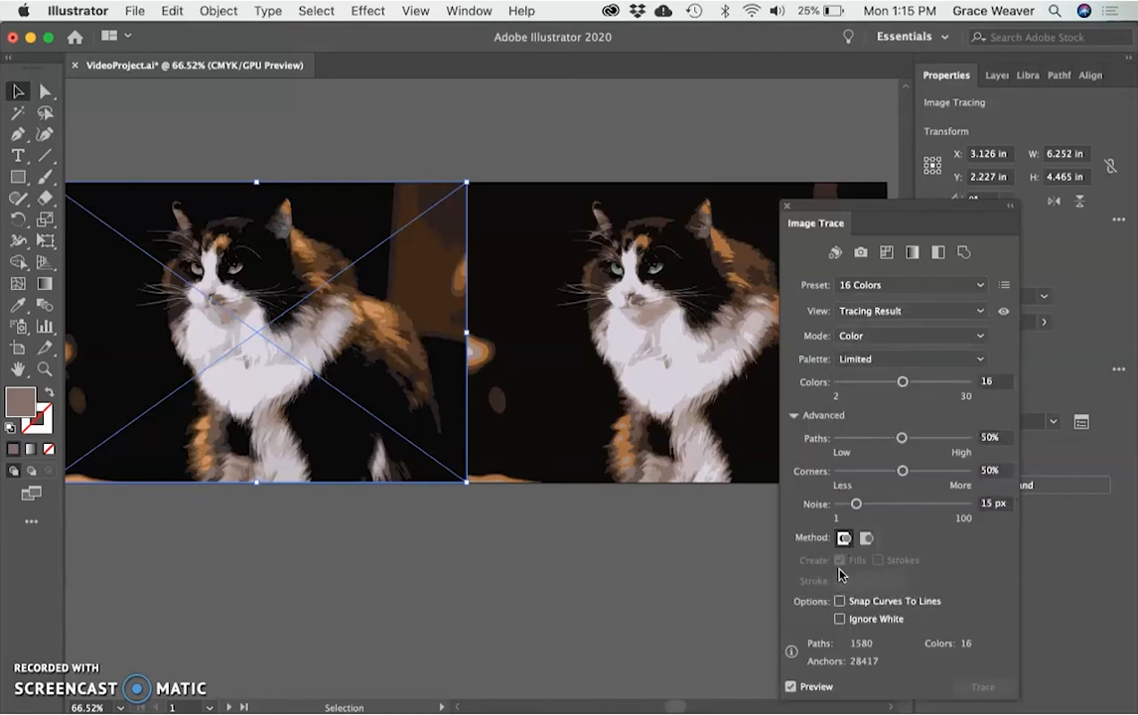
click(795, 415)
Limit the left-hand cat's tracing to 10 colors and close the Image Trace settings
click(992, 380)
drag(993, 381, 975, 381)
text(10)
key(Return)
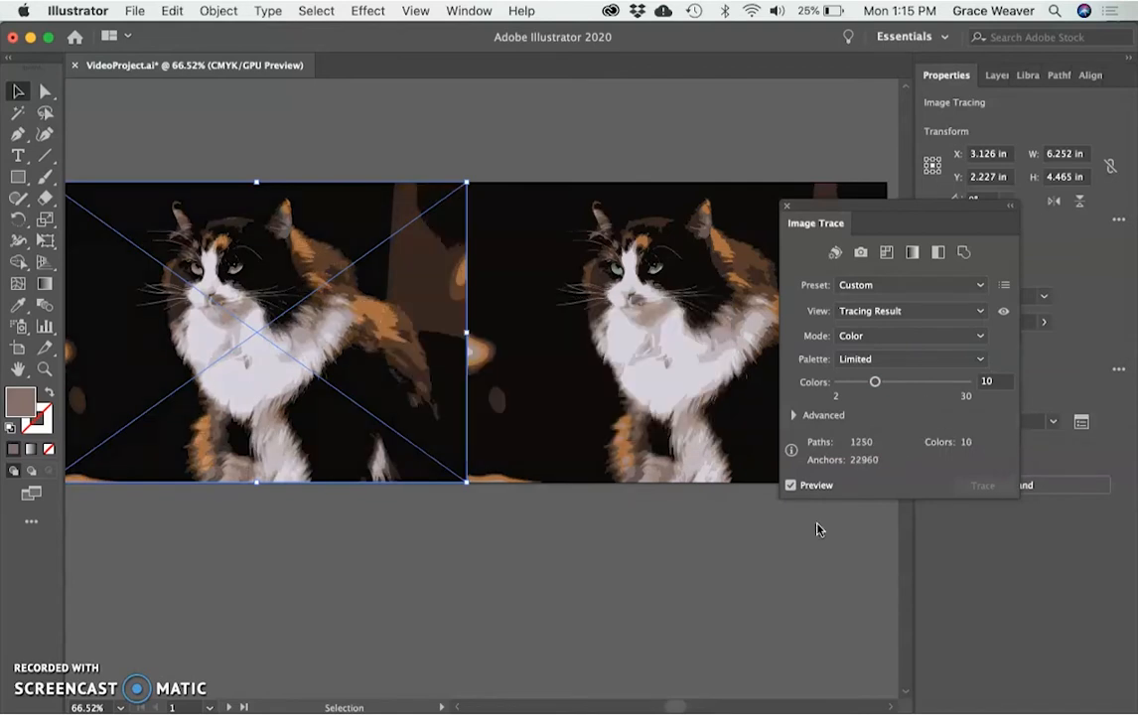
click(630, 547)
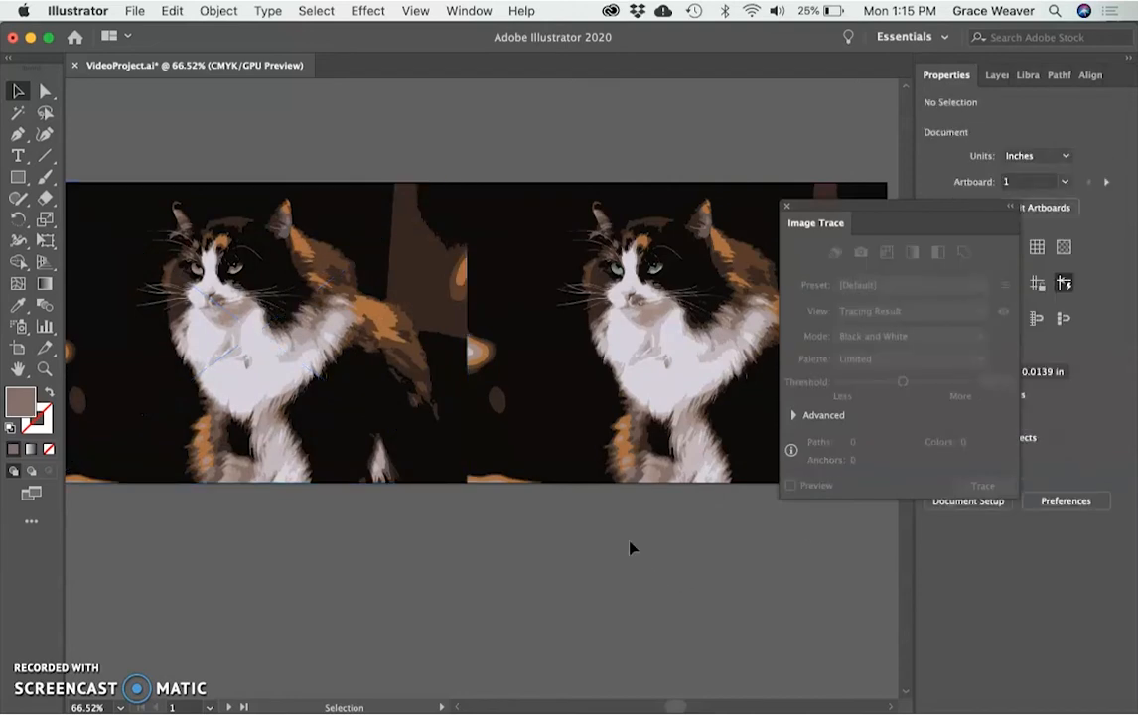
click(789, 208)
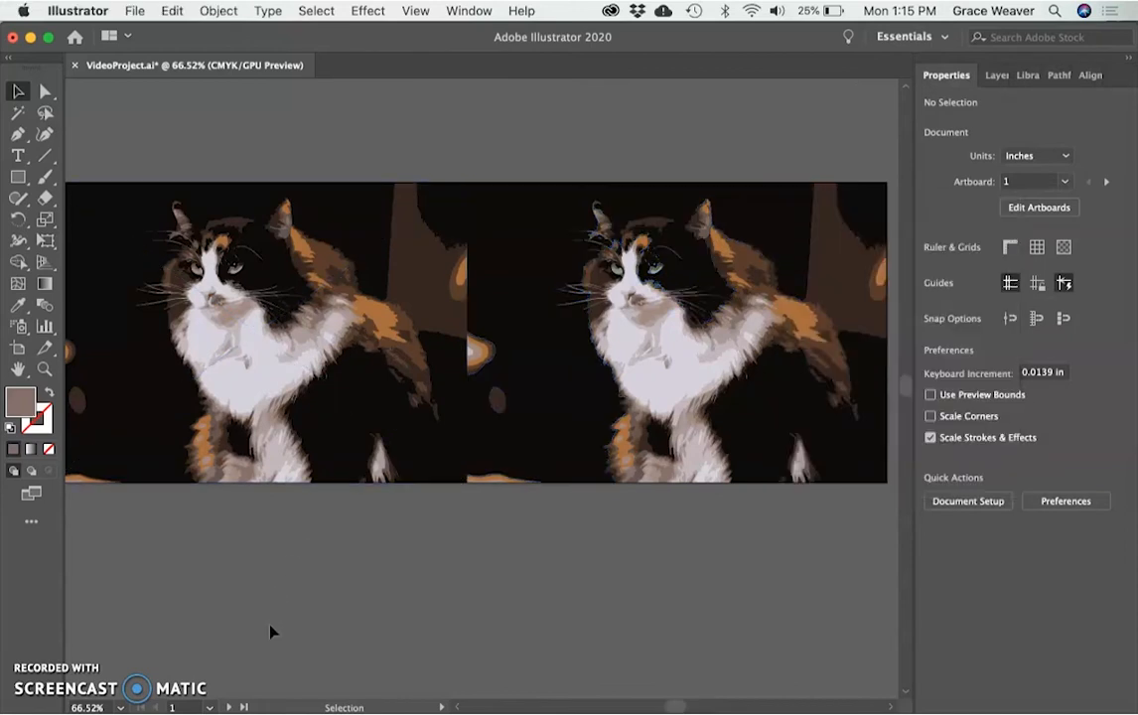
Expand the left-hand cat's tracing into editable vector paths
click(184, 372)
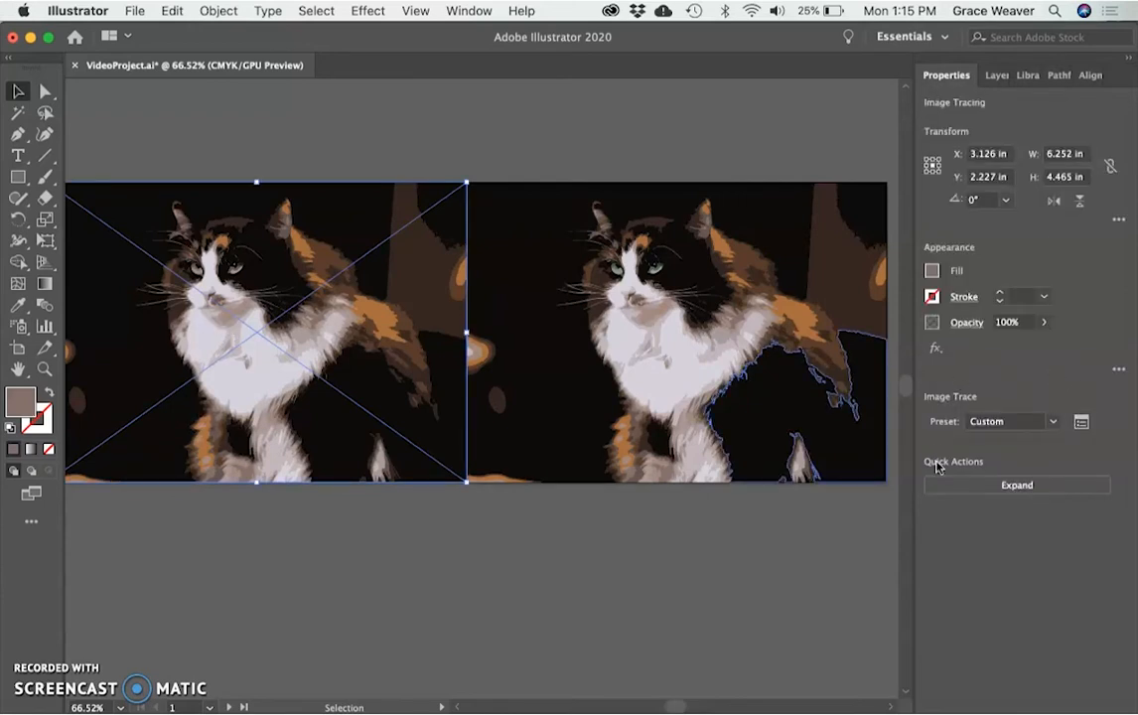
click(993, 488)
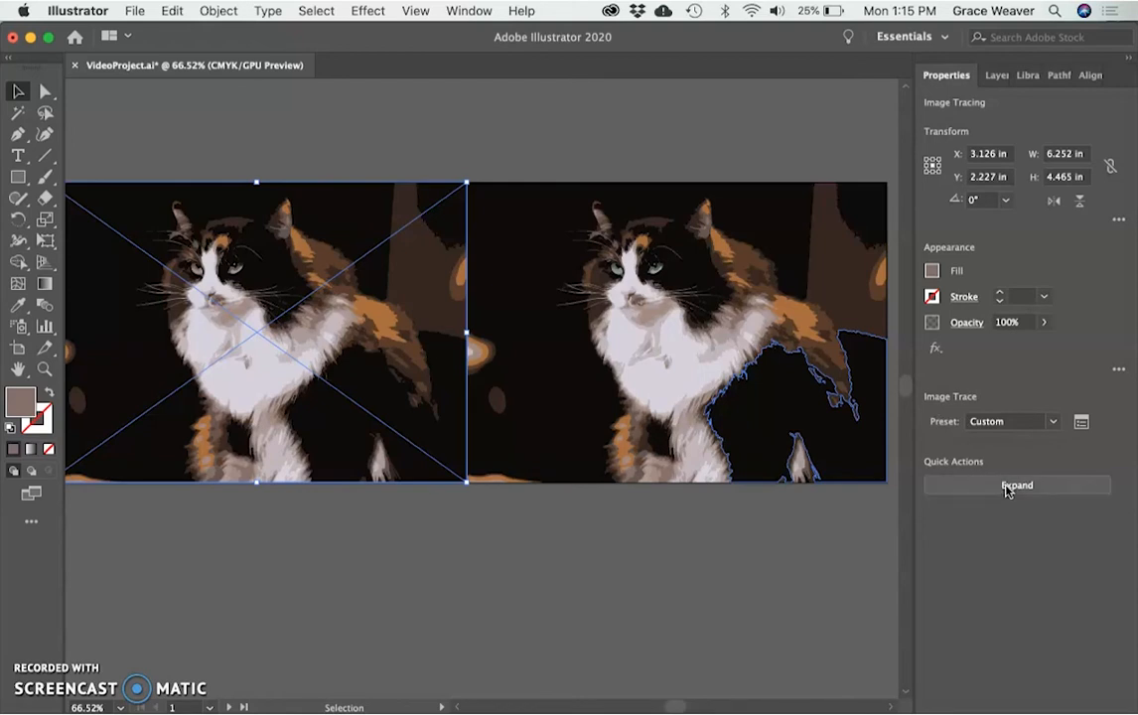
click(218, 10)
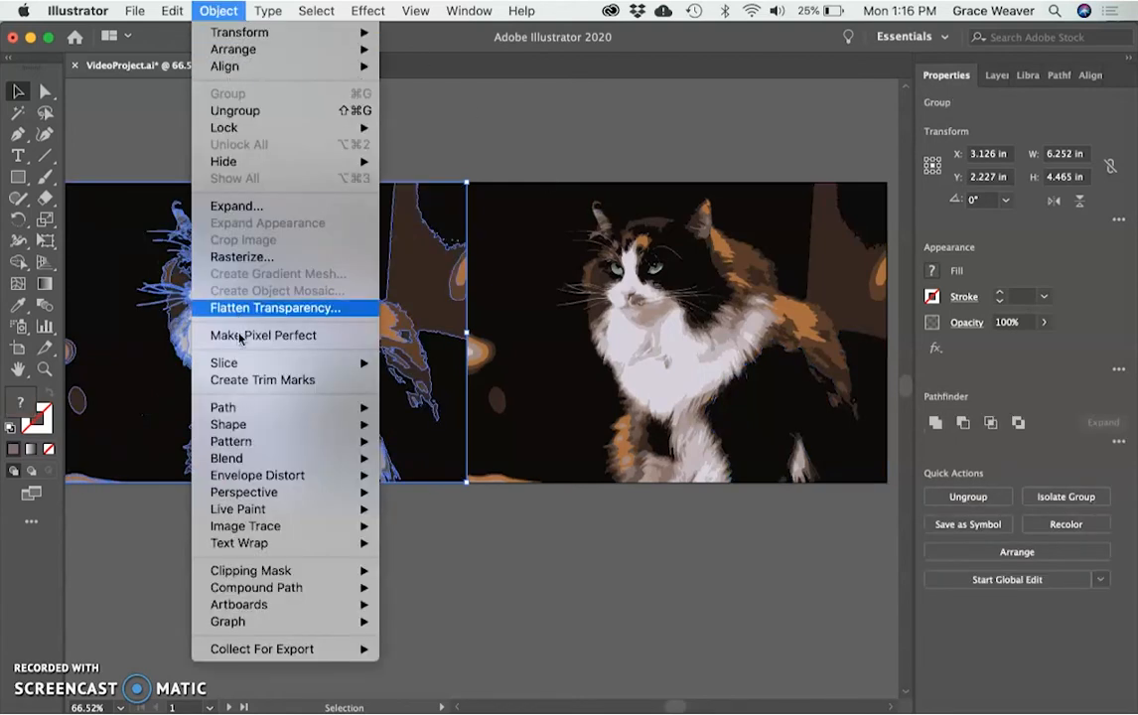
mouse_move(234, 529)
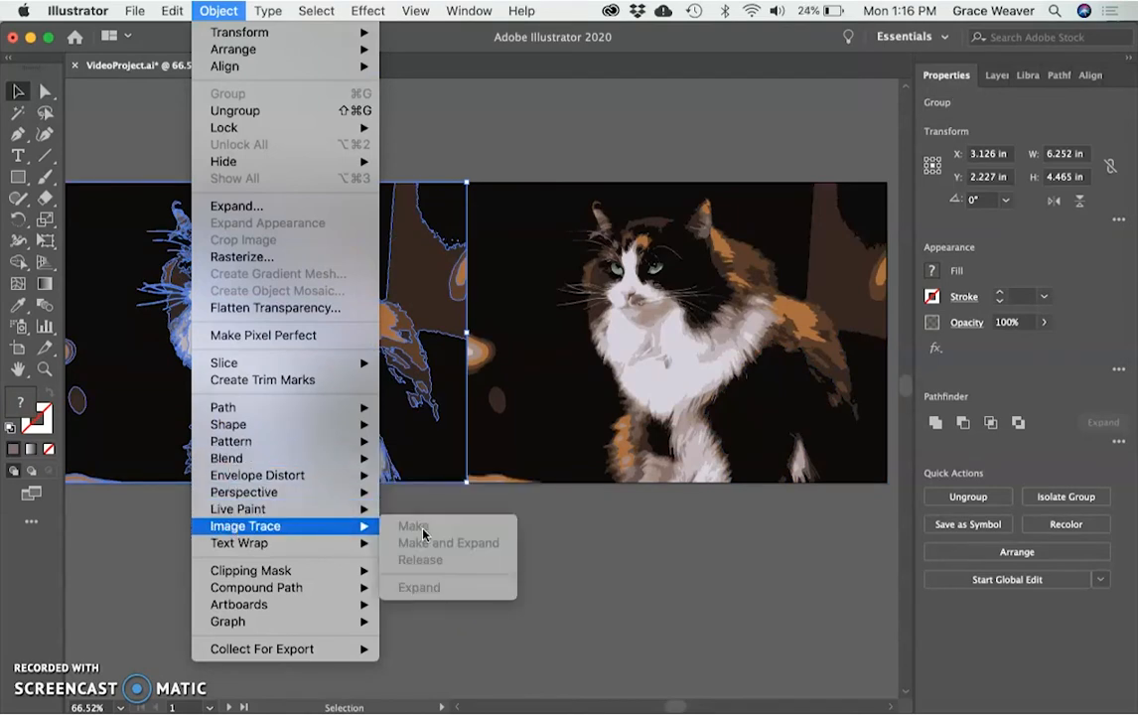
click(579, 519)
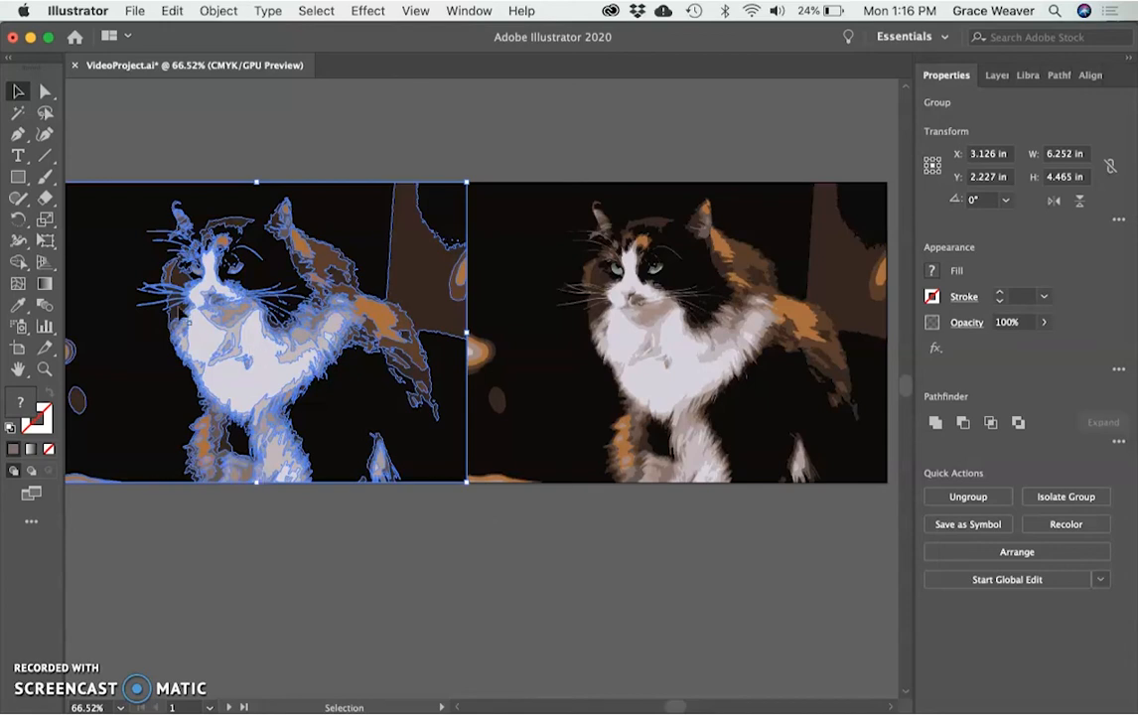
Ungroup the expanded left-hand cat artwork and clear the selection
right_click(229, 407)
click(248, 554)
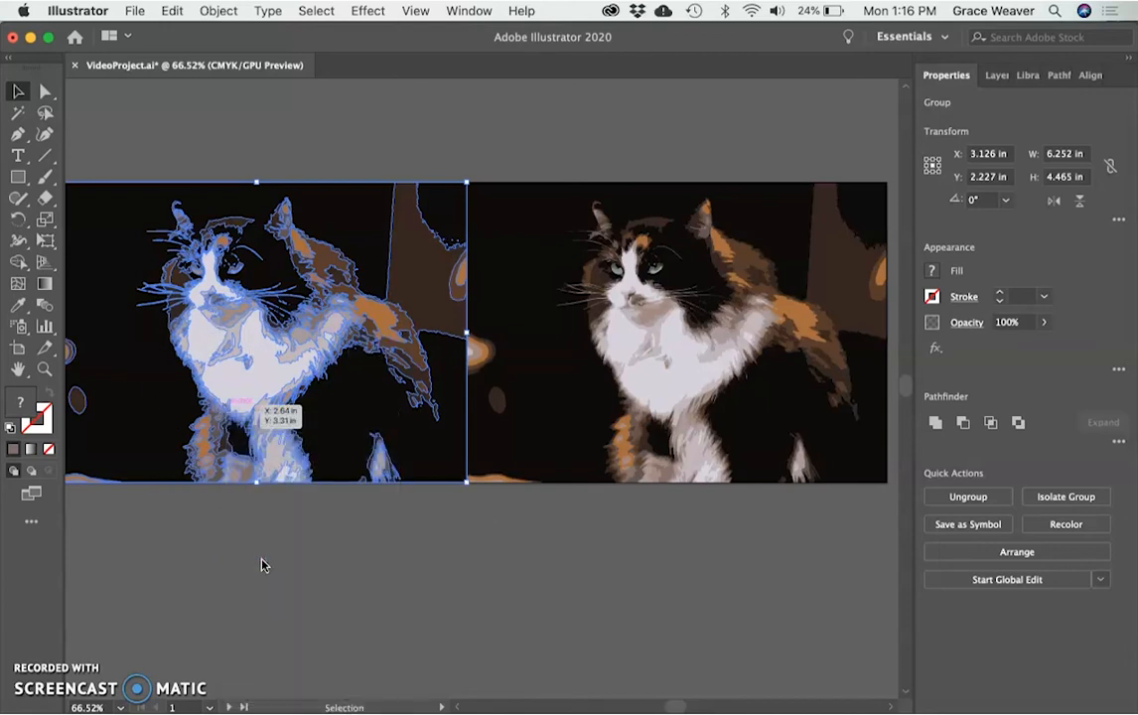
click(233, 540)
Fill the lower crescent of the left-hand cat's right-side eye with a light grey-green swatch
scroll(191, 276, up, 10)
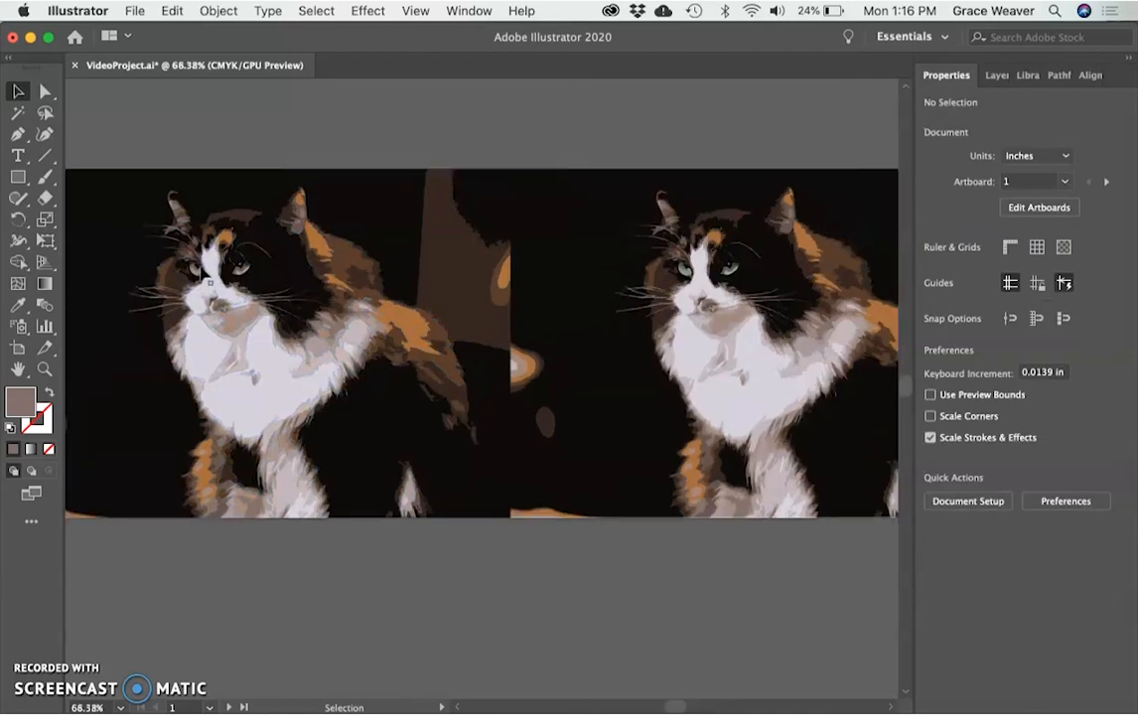
scroll(373, 401, left, 5)
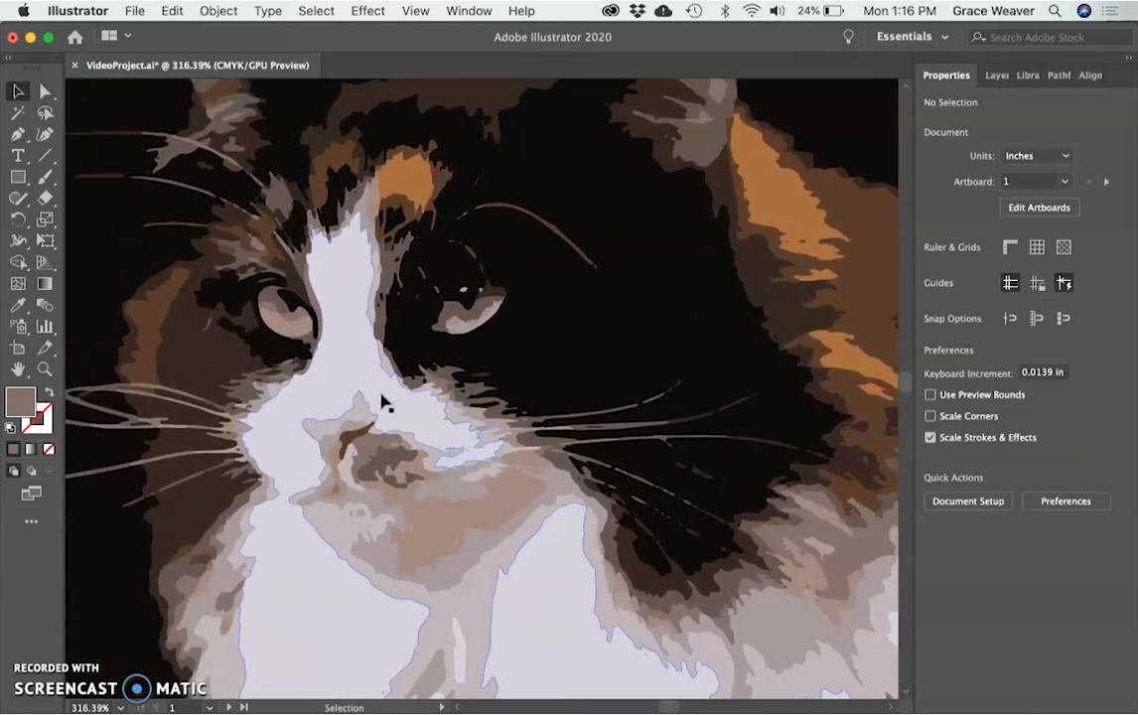
click(467, 315)
click(931, 270)
click(787, 373)
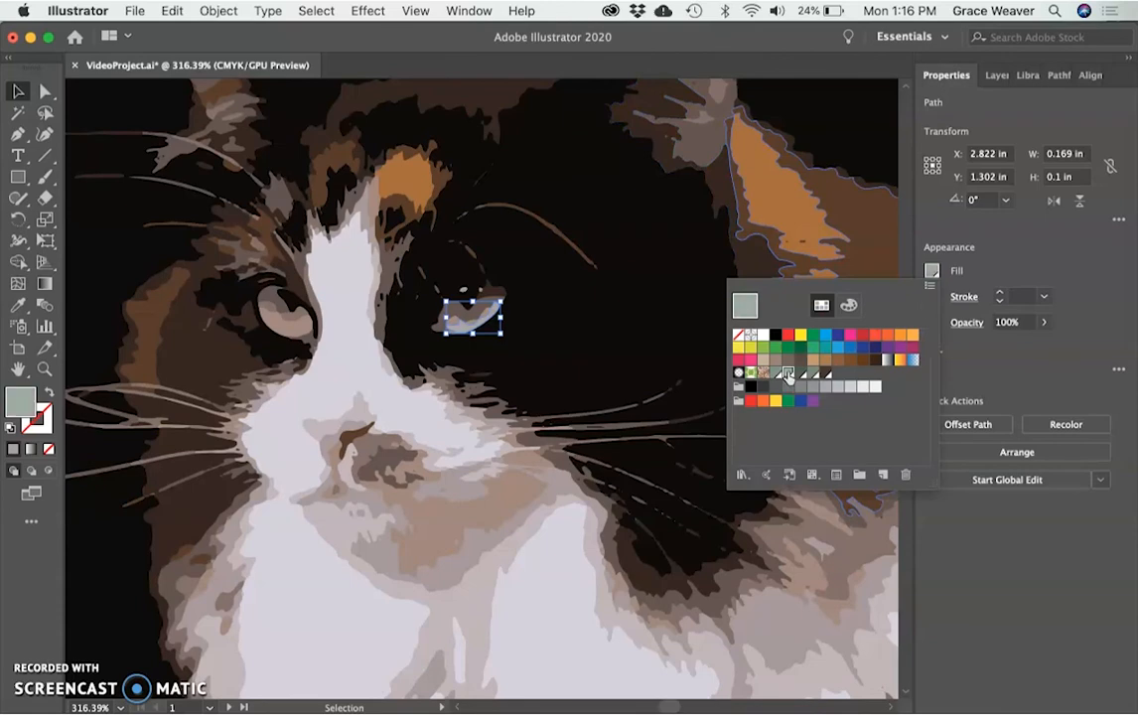
click(336, 315)
Select the light brown iris shapes in both of the left-hand cat's eyes and fill them with a medium grey-green swatch
click(288, 320)
shift+click(453, 318)
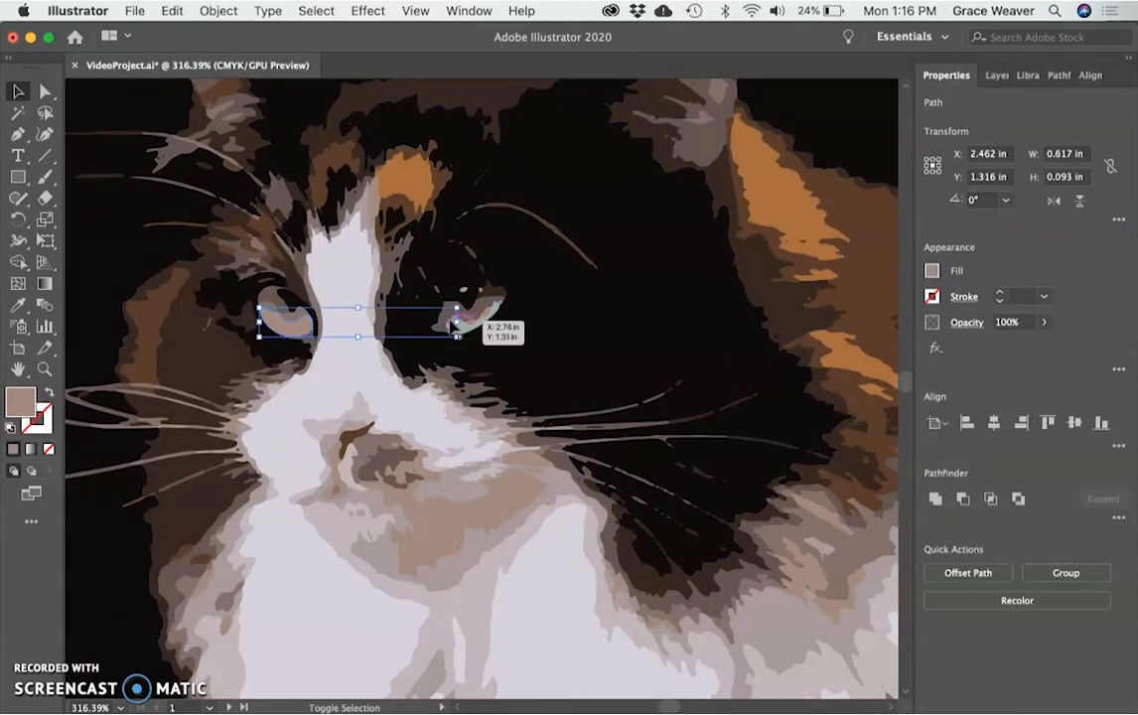
shift+click(473, 321)
scroll(487, 311, up, 5)
shift+click(509, 284)
click(932, 270)
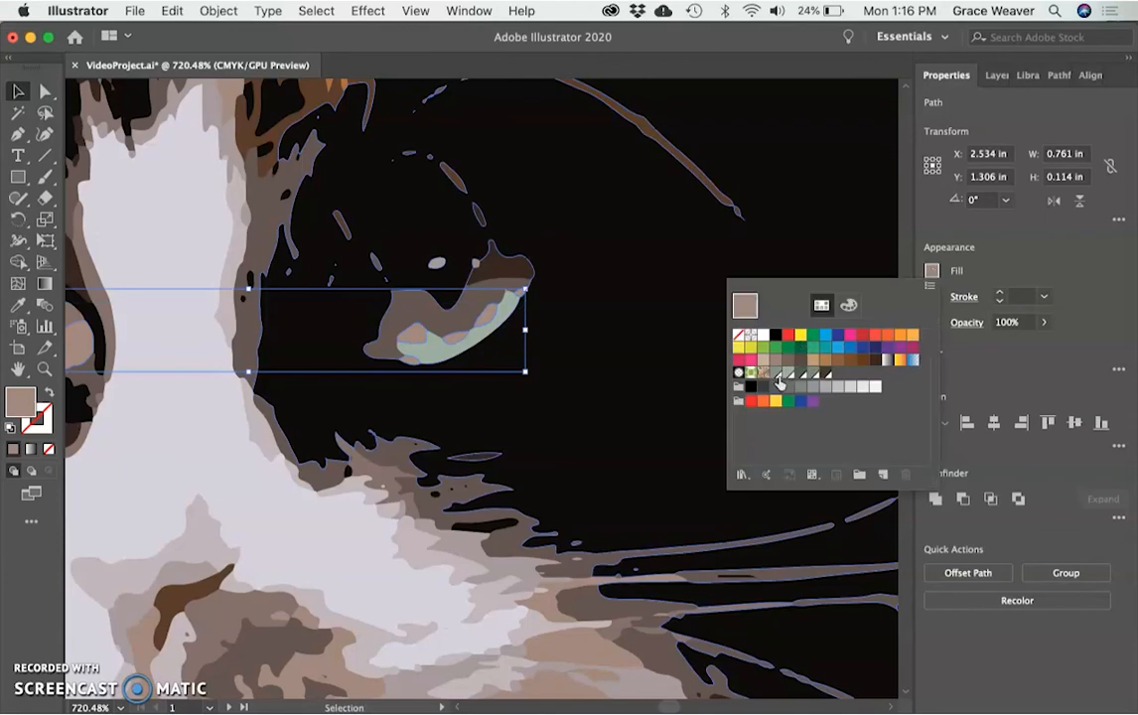
click(777, 376)
click(438, 424)
Recolor the two taupe shapes in the middle of the left-side eye's iris with a grey-green swatch
scroll(438, 424, left, 5)
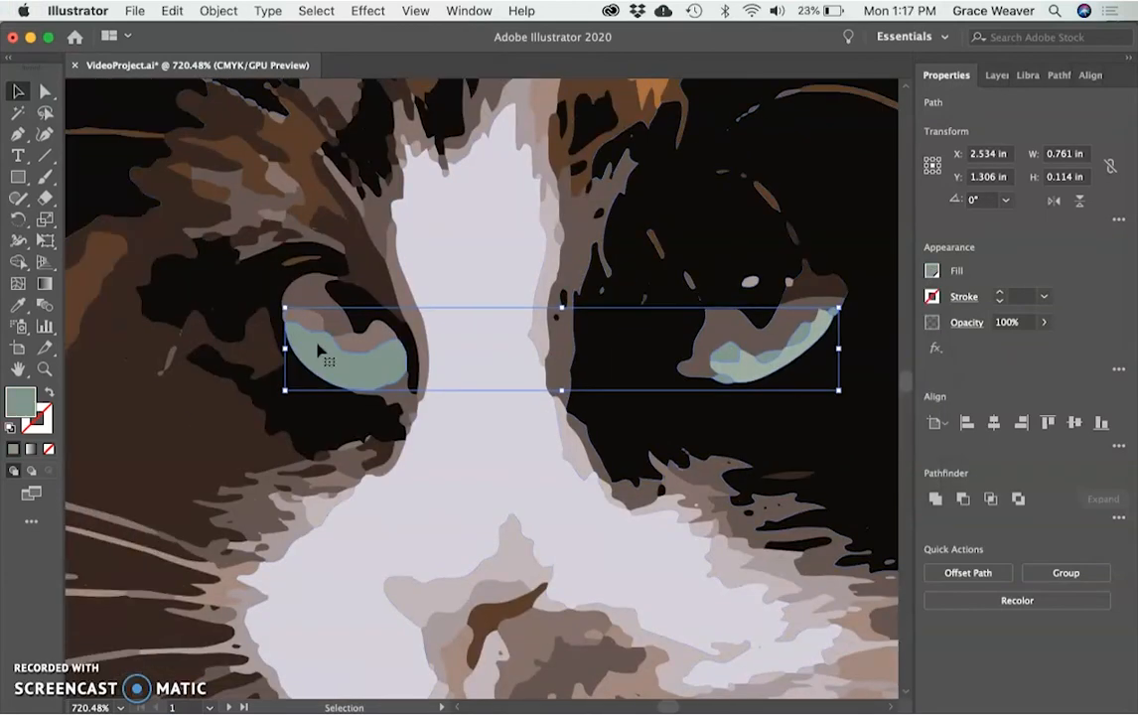
click(298, 318)
shift+click(370, 316)
click(931, 271)
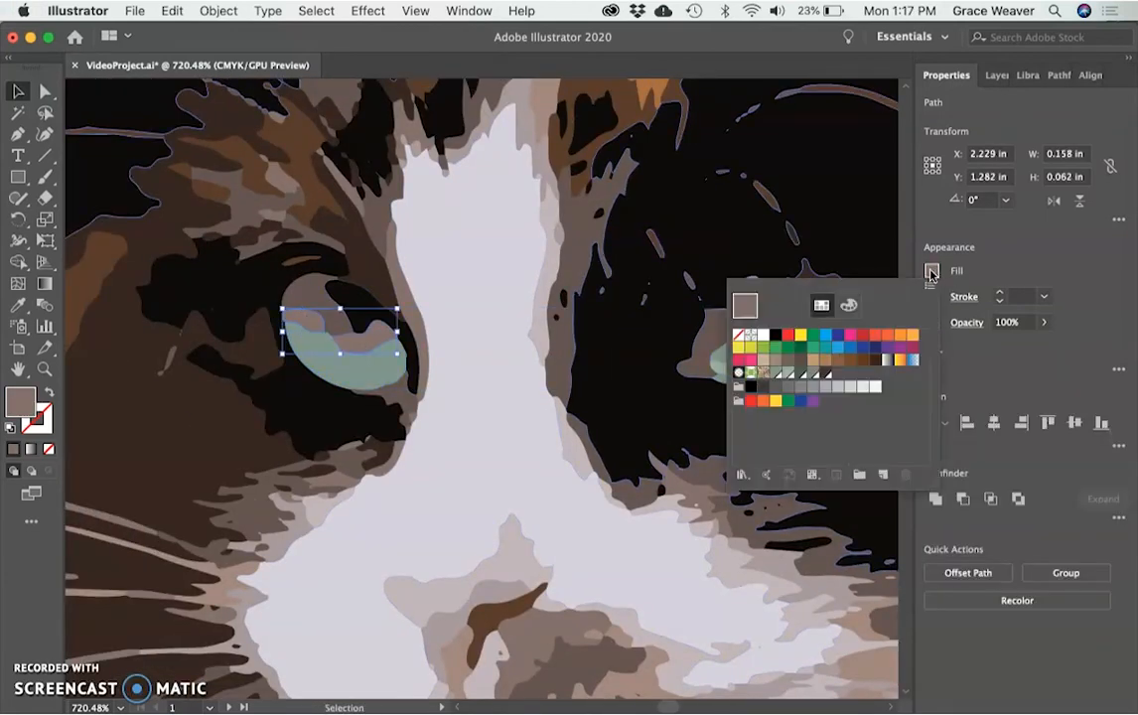
Fill the brownish upper iris shapes of both eyes with a dark grey-green swatch
click(331, 324)
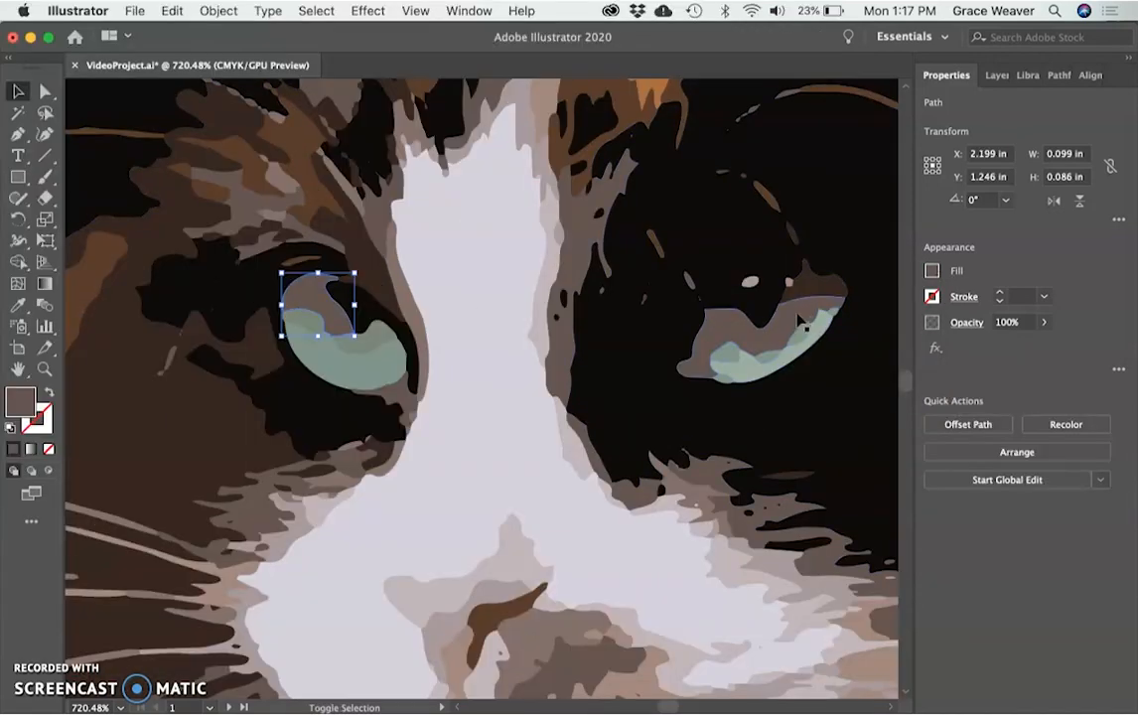
shift+click(800, 320)
click(932, 270)
click(734, 333)
Fill the dark brown shape above the right-side eye's iris with black and clear the selection
click(813, 281)
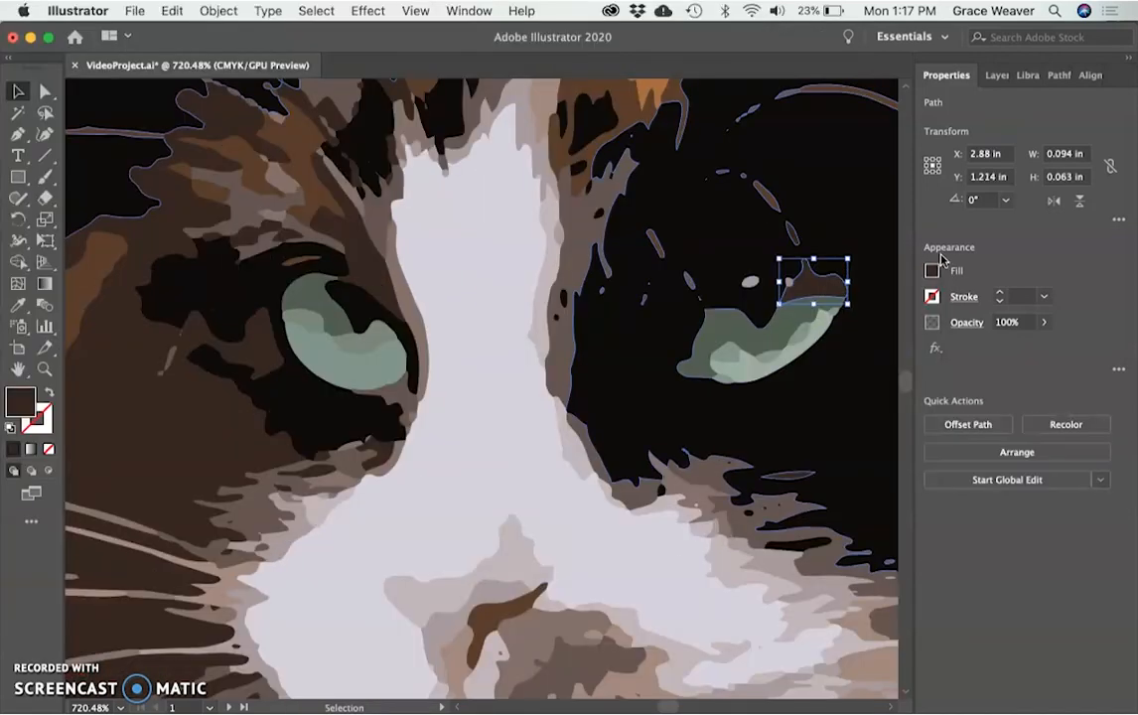
click(931, 270)
key(super+shift+a)
key(super+0)
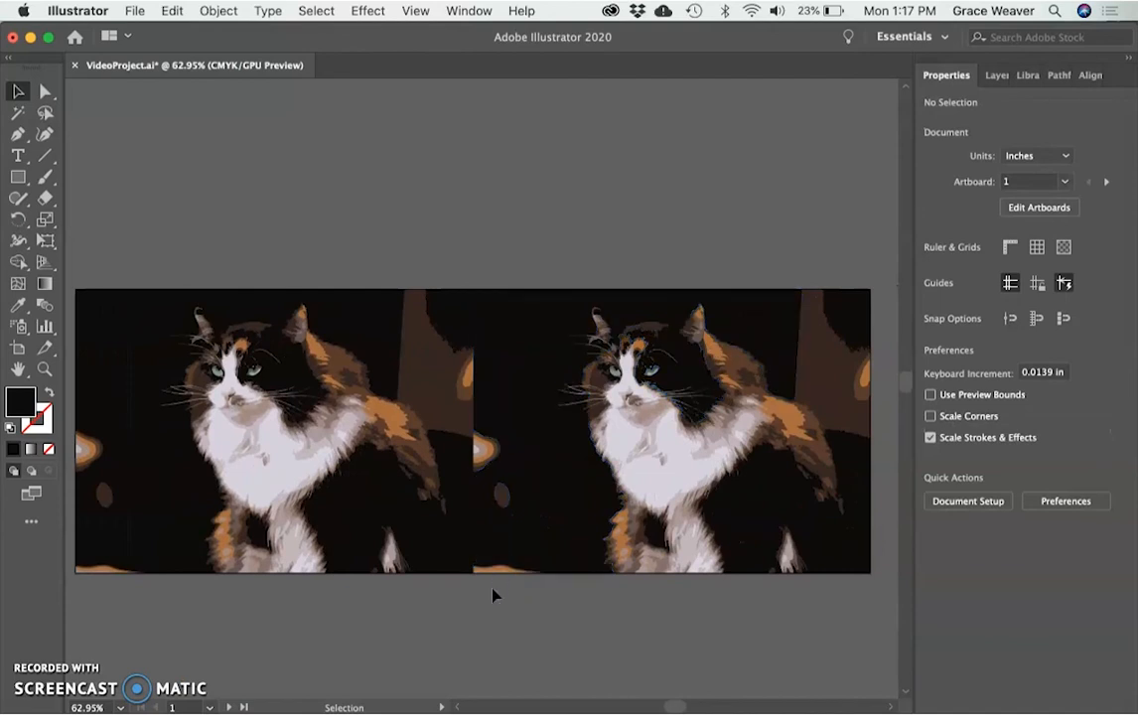